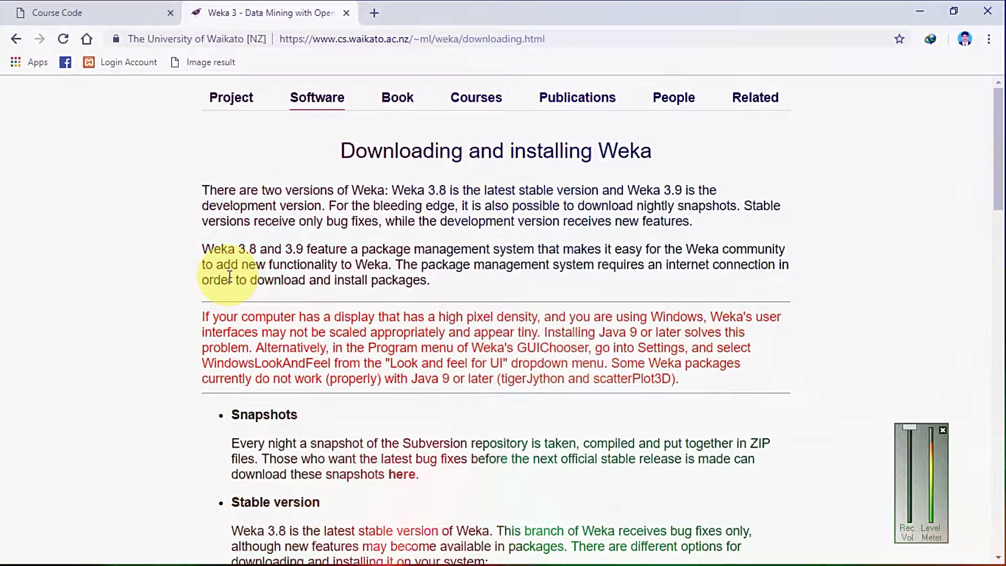
Check the Windows downloads for stable Weka 3.8 and run the downloaded weka-3-8-3jre-x64 installer as administrator.
{"action": "scroll", "coordinate": [150, 321], "scroll_direction": "down", "scroll_amount": 5}
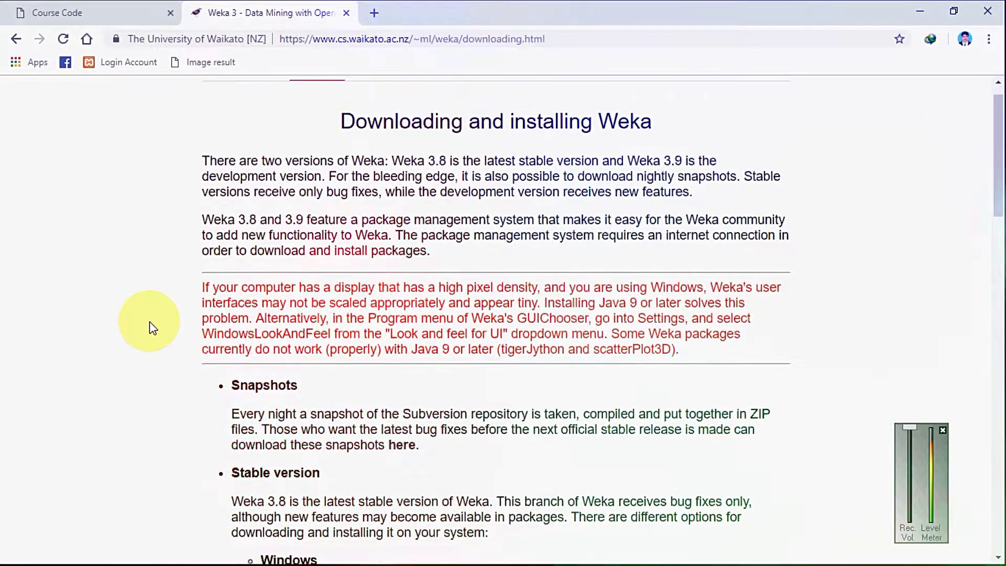
{"action": "scroll", "coordinate": [149, 321], "scroll_direction": "down", "scroll_amount": 4}
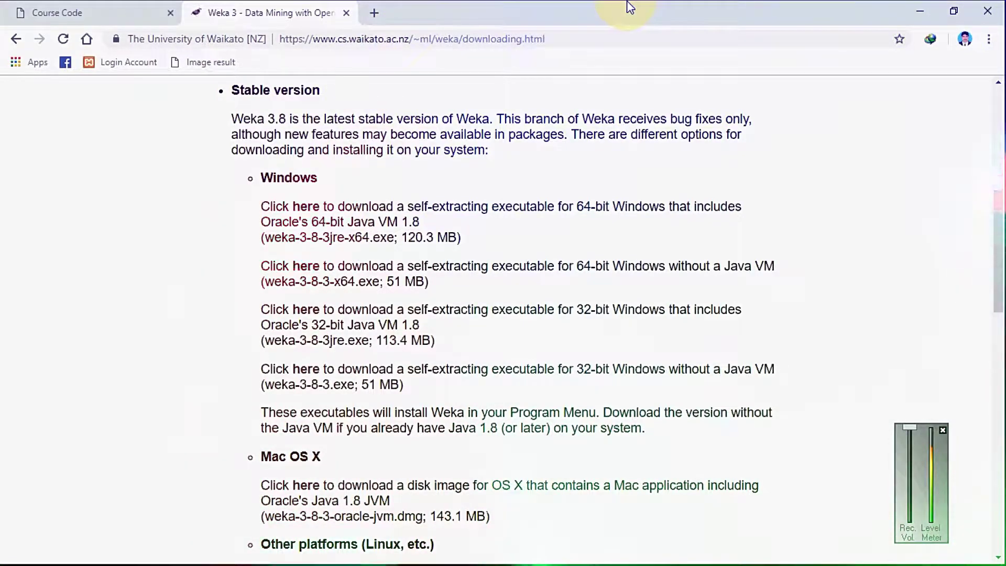
{"action": "left_click", "coordinate": [329, 152]}
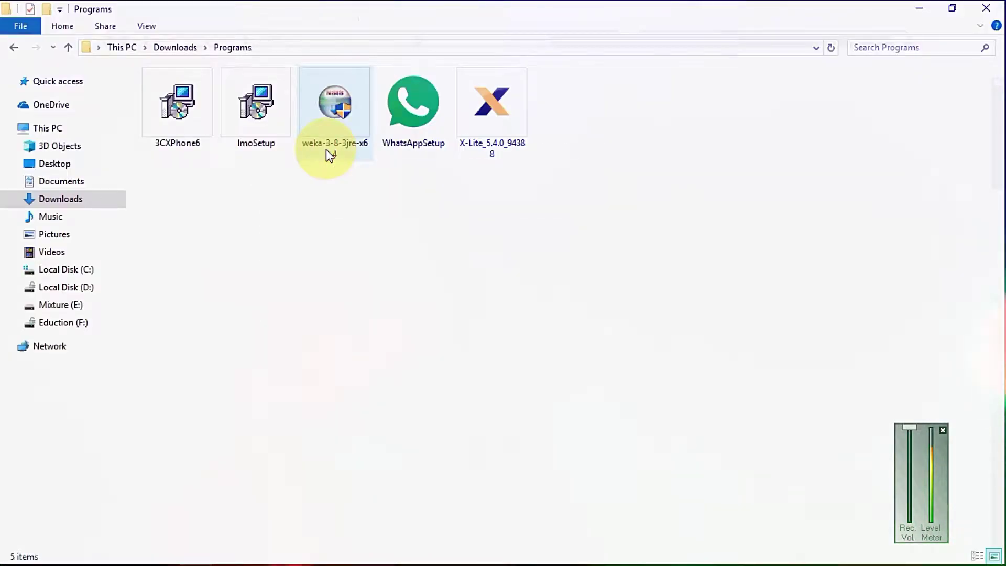
{"action": "right_click", "coordinate": [327, 130]}
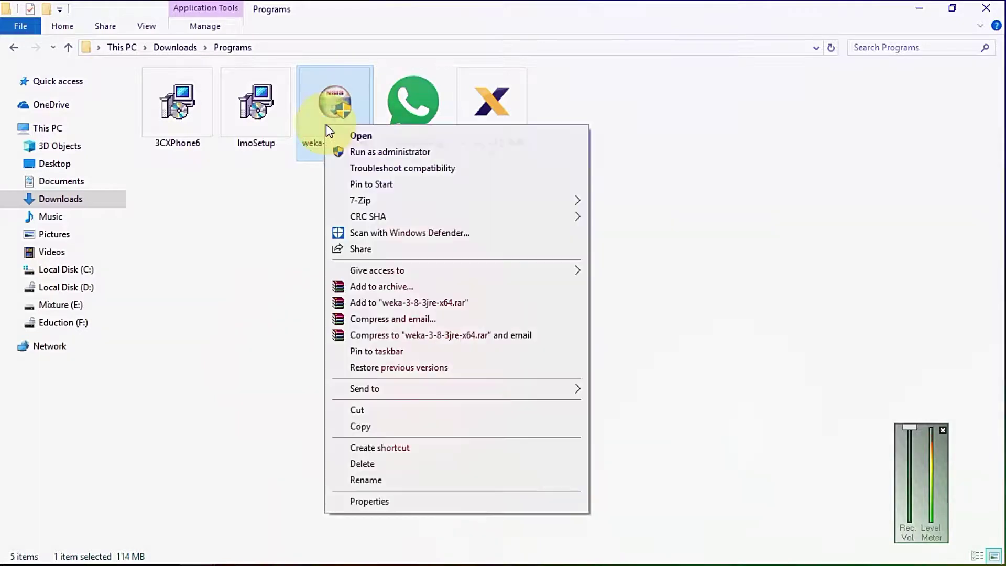
{"action": "left_click", "coordinate": [356, 153]}
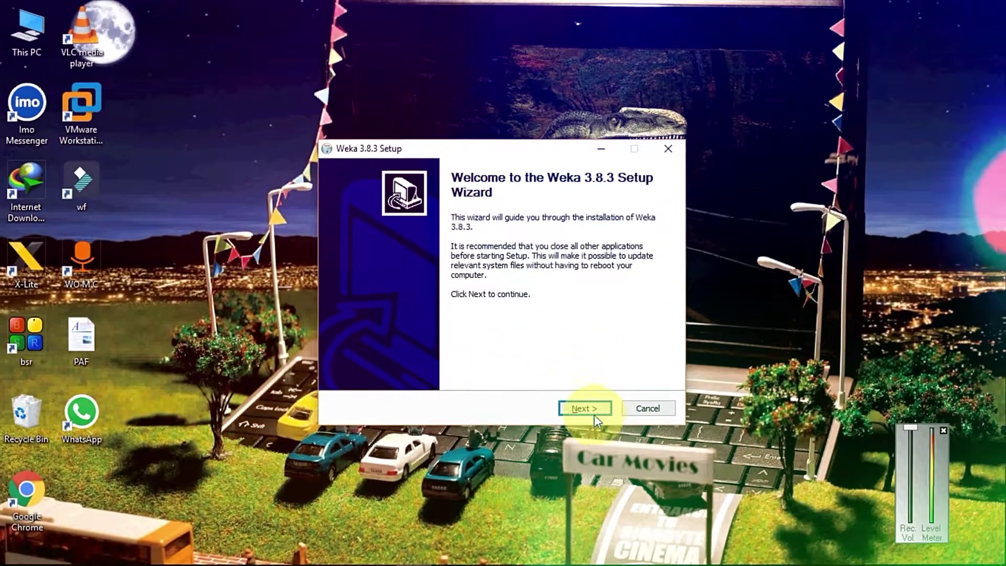
Accept the Weka licence and start a Full installation including Associate Files and Install JRE, with Start Menu folder Weka 3.8.3.
{"action": "left_click", "coordinate": [594, 412]}
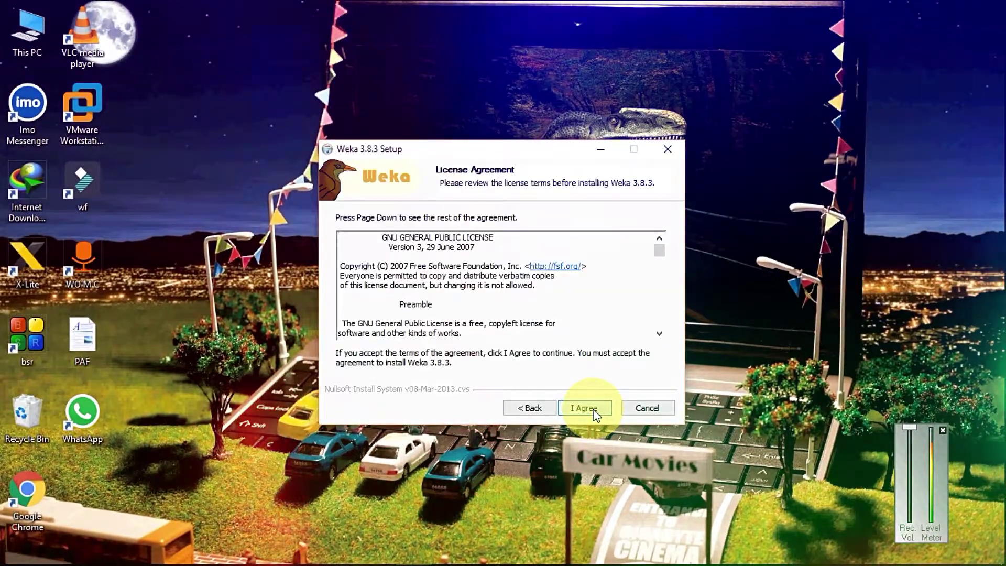
{"action": "left_click", "coordinate": [594, 413]}
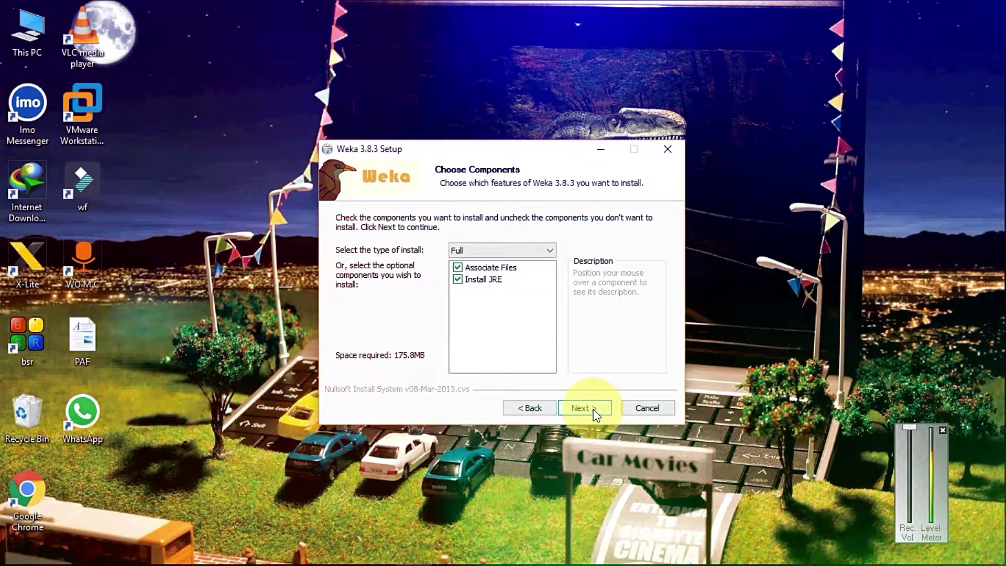
{"action": "left_click", "coordinate": [594, 412]}
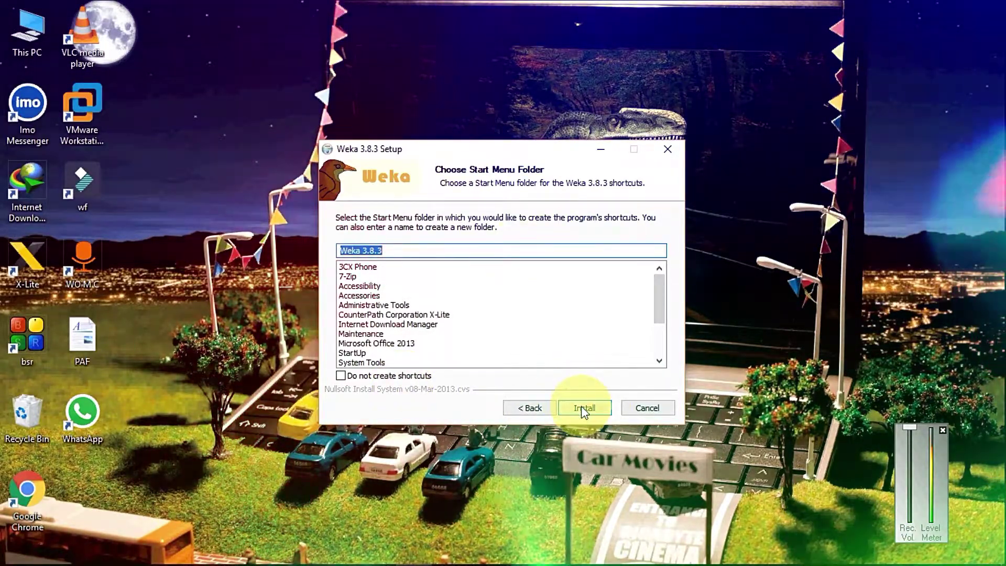
{"action": "left_click", "coordinate": [583, 411]}
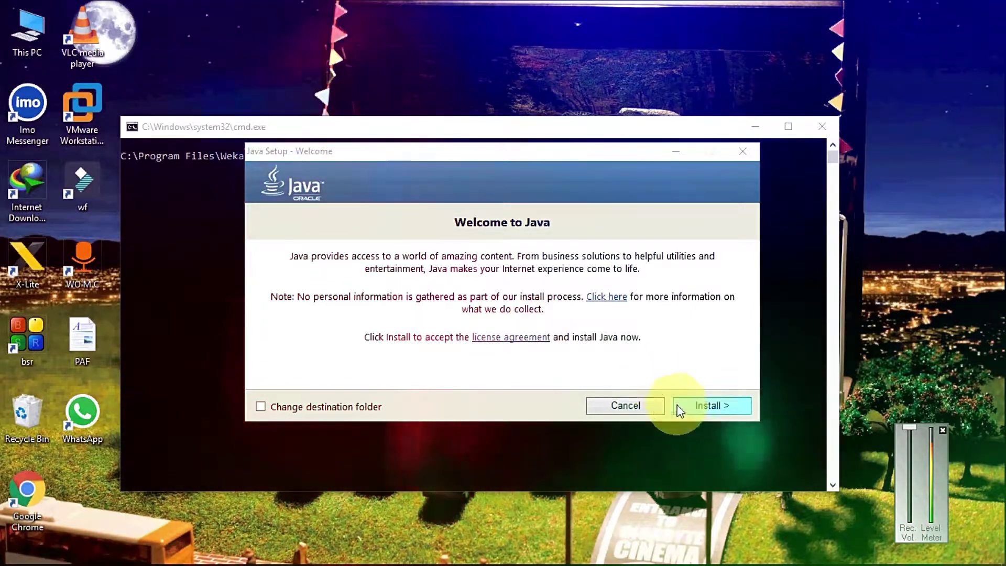
Install Java in its default destination folder, acknowledge the change in license terms, and close the completed Java setup.
{"action": "left_click", "coordinate": [730, 407]}
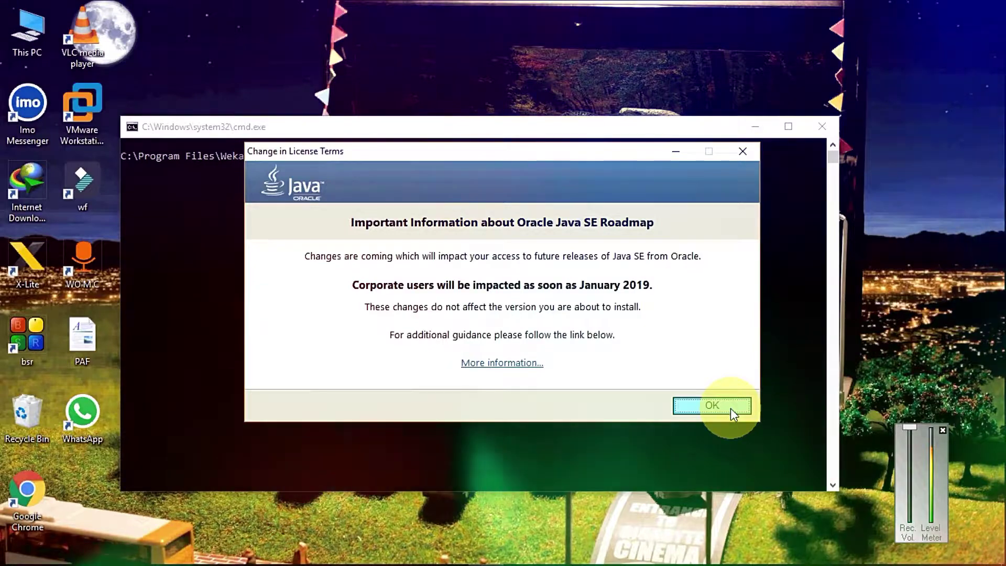
{"action": "left_click", "coordinate": [730, 407]}
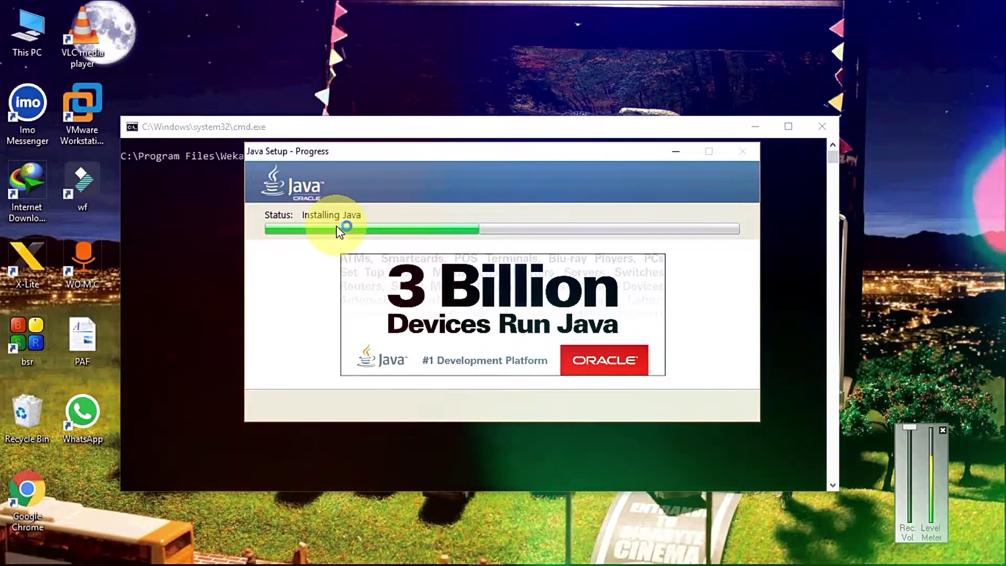
{"action": "mouse_move", "coordinate": [337, 549]}
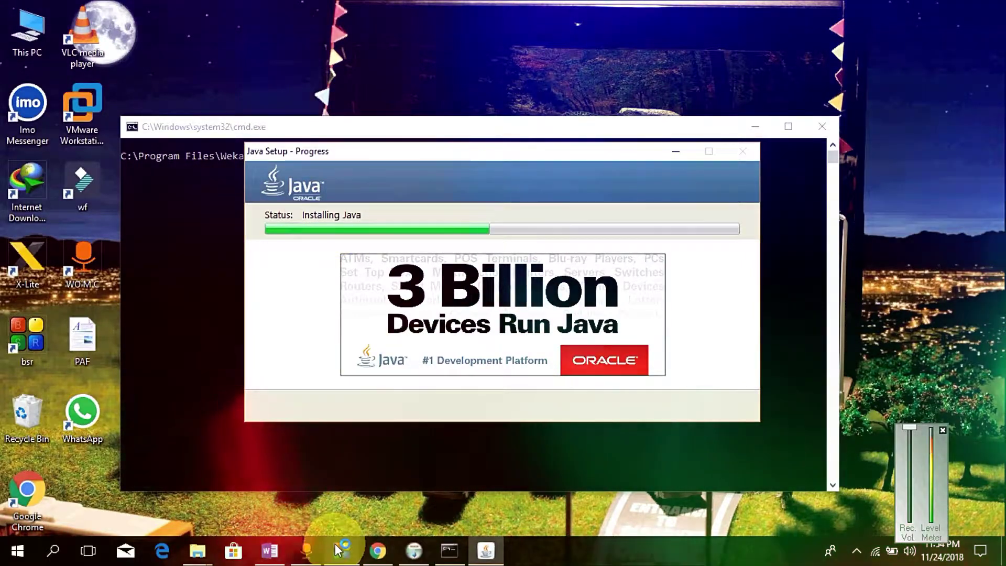
{"action": "left_click", "coordinate": [338, 548]}
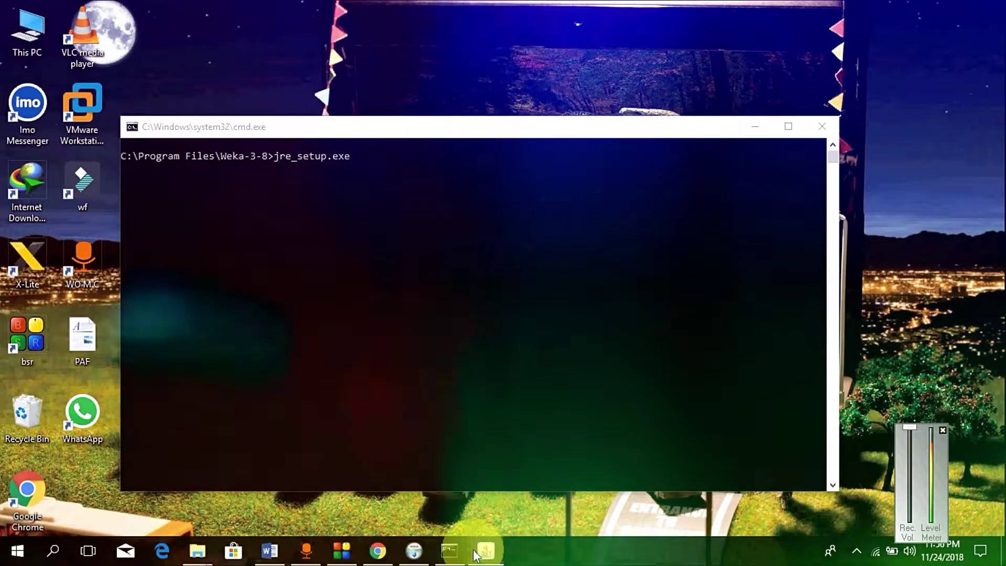
{"action": "left_click", "coordinate": [484, 550]}
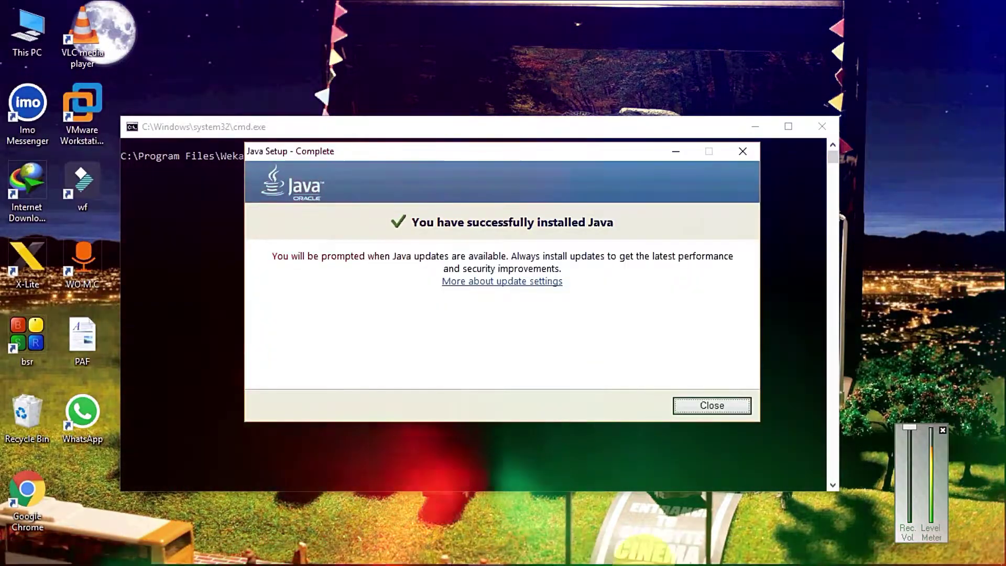
{"action": "left_click", "coordinate": [708, 405]}
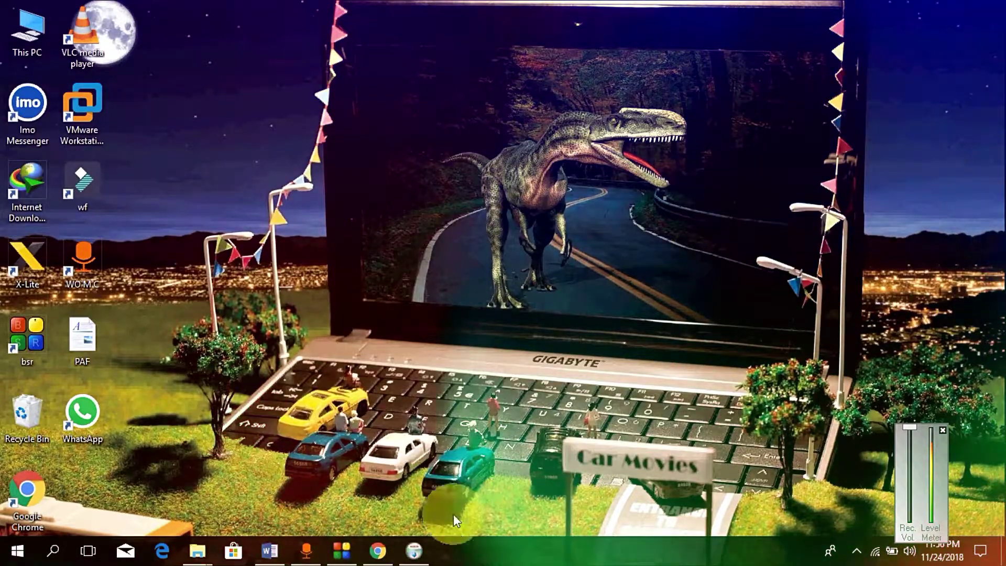
Return to the Weka 3.8.3 setup wizard and finish it with Start Weka enabled.
{"action": "left_click", "coordinate": [425, 553]}
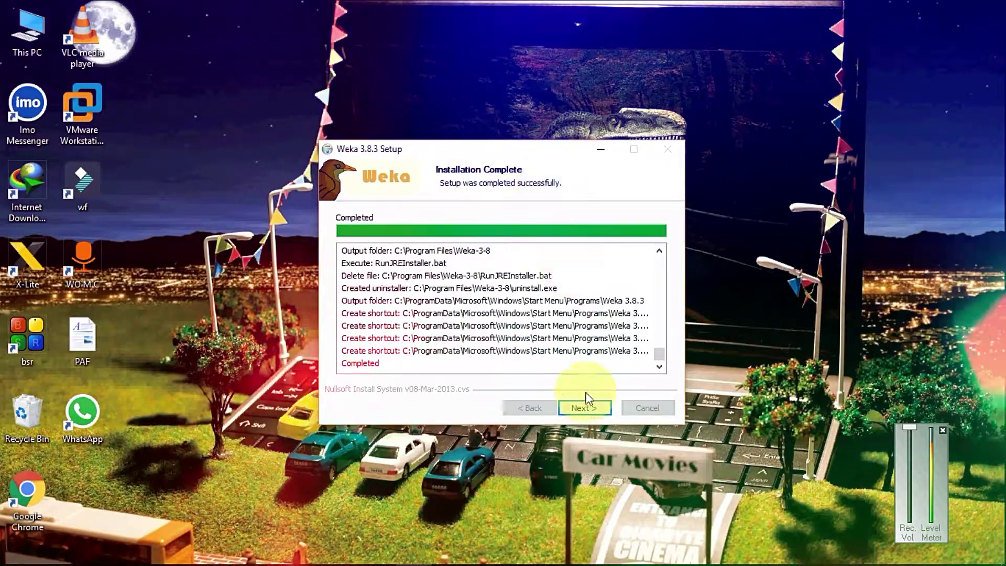
{"action": "left_click", "coordinate": [592, 410]}
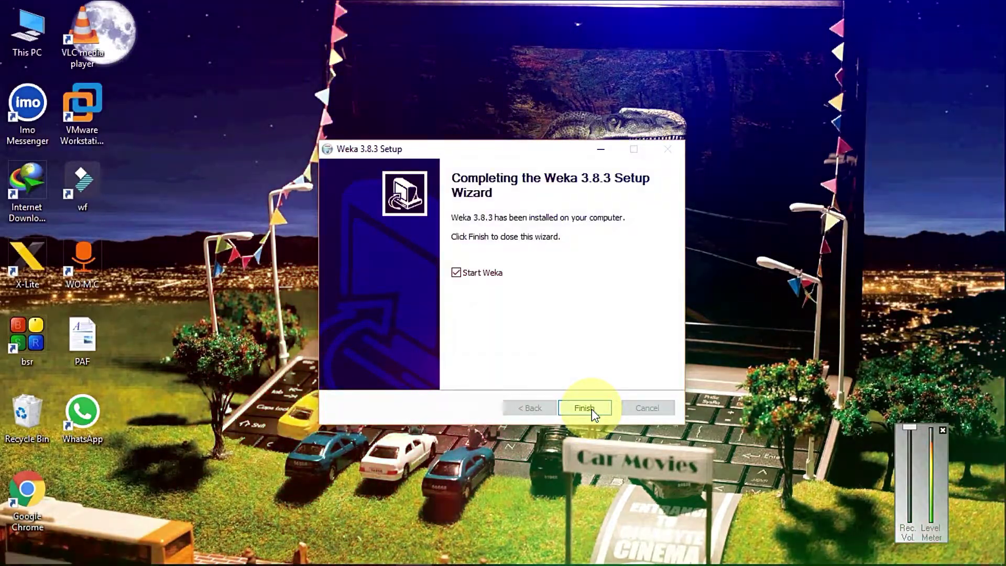
{"action": "left_click", "coordinate": [593, 412]}
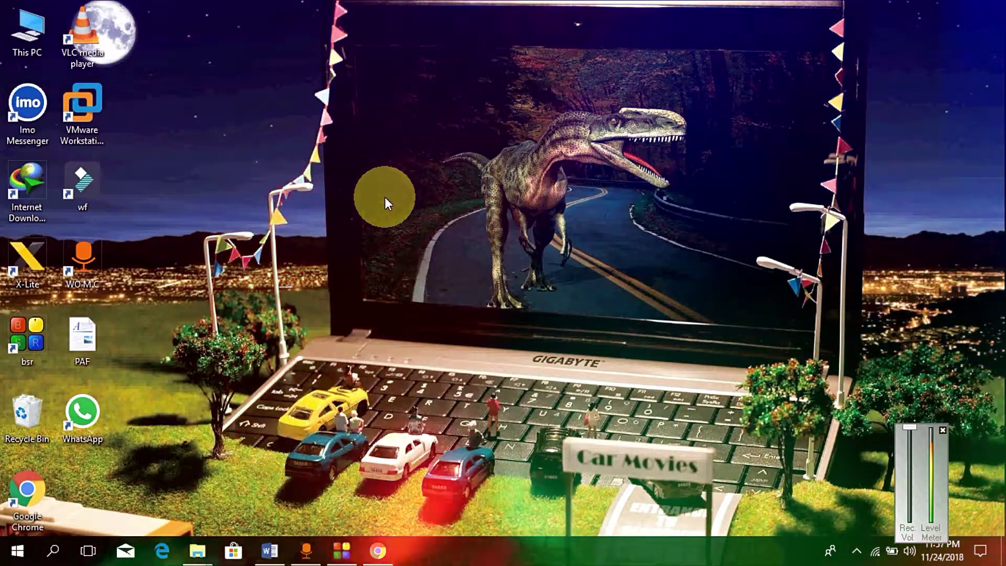
{"action": "left_click", "coordinate": [96, 280]}
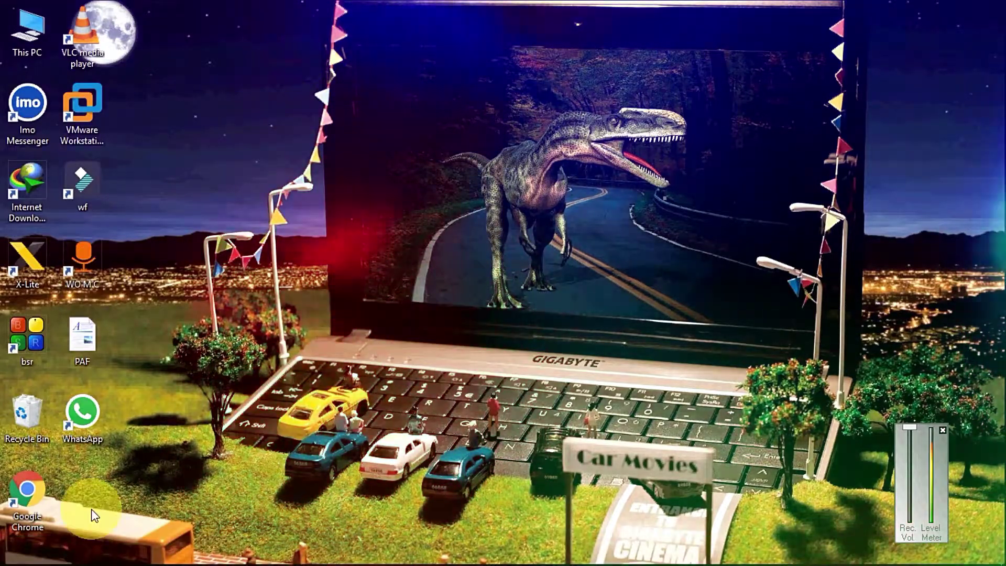
Search Windows for cmd and open the Command Prompt.
{"action": "left_click", "coordinate": [51, 554]}
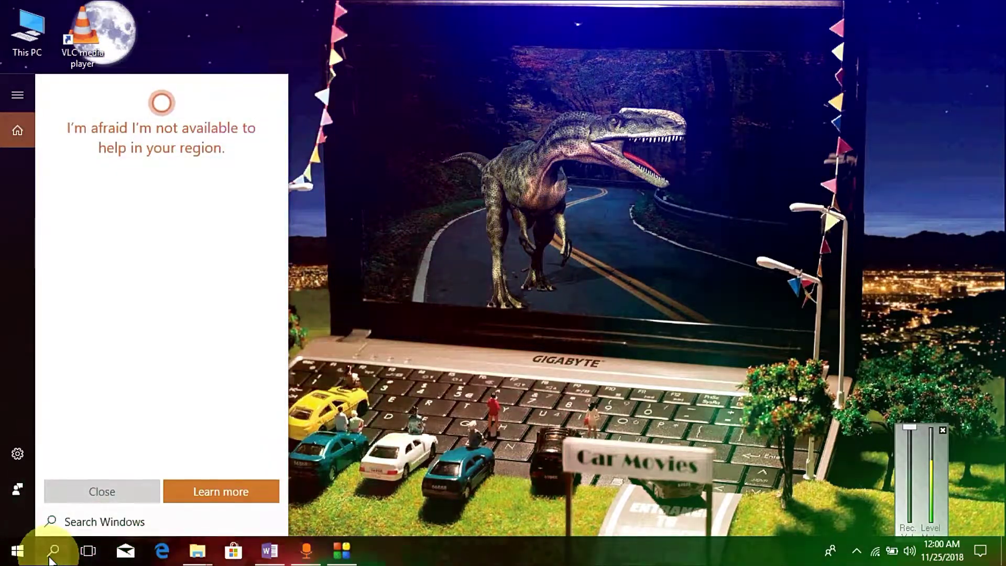
{"action": "type", "text": "c"}
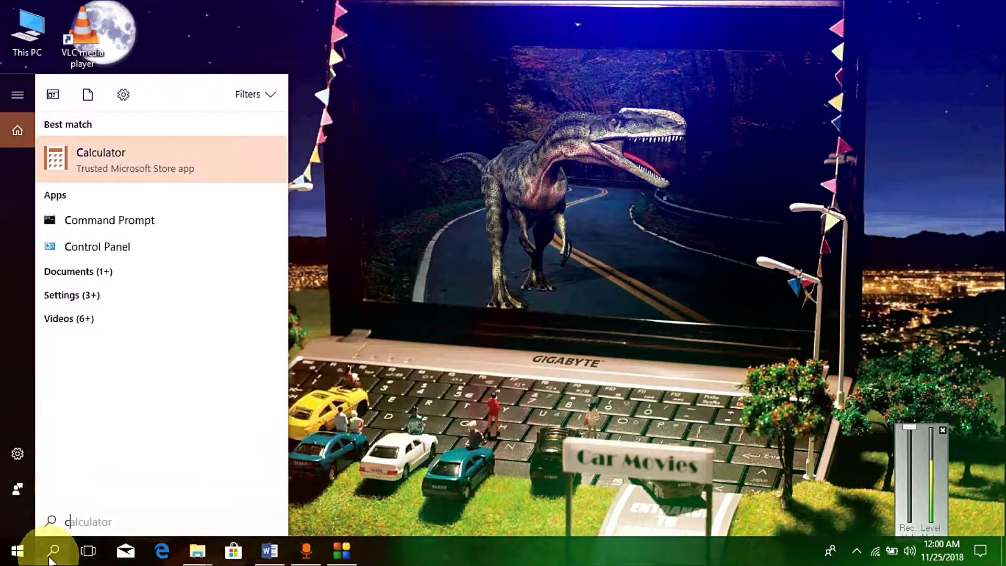
{"action": "type", "text": "d"}
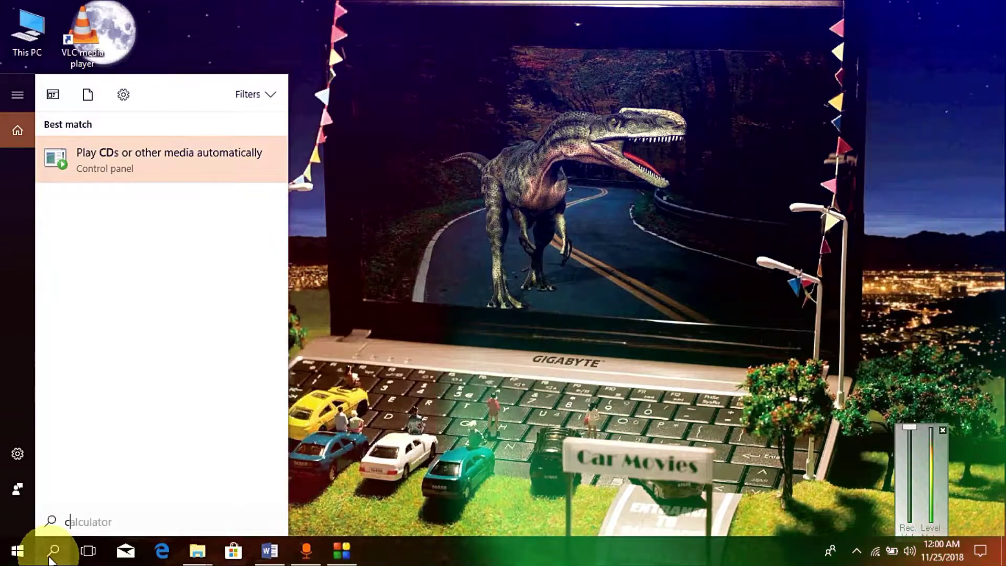
{"action": "type", "text": "md"}
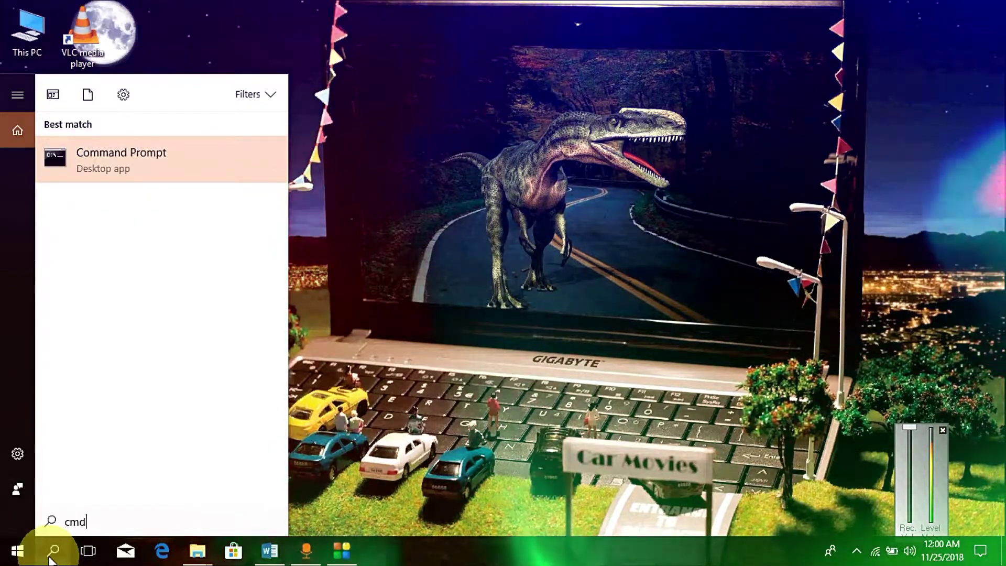
{"action": "key", "text": "Return"}
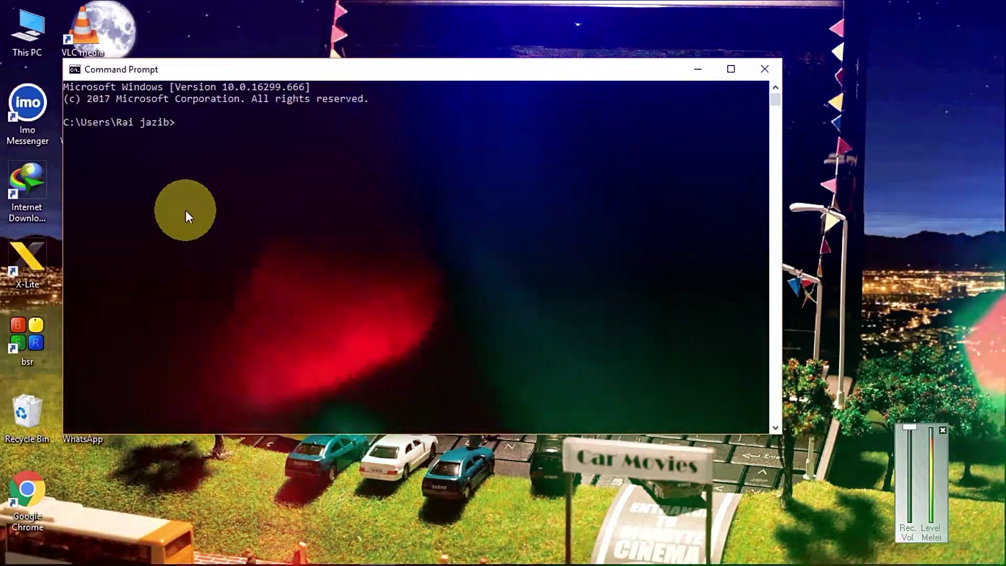
Check the installed Java version by running java -version in the Command Prompt.
{"action": "type", "text": "ava"}
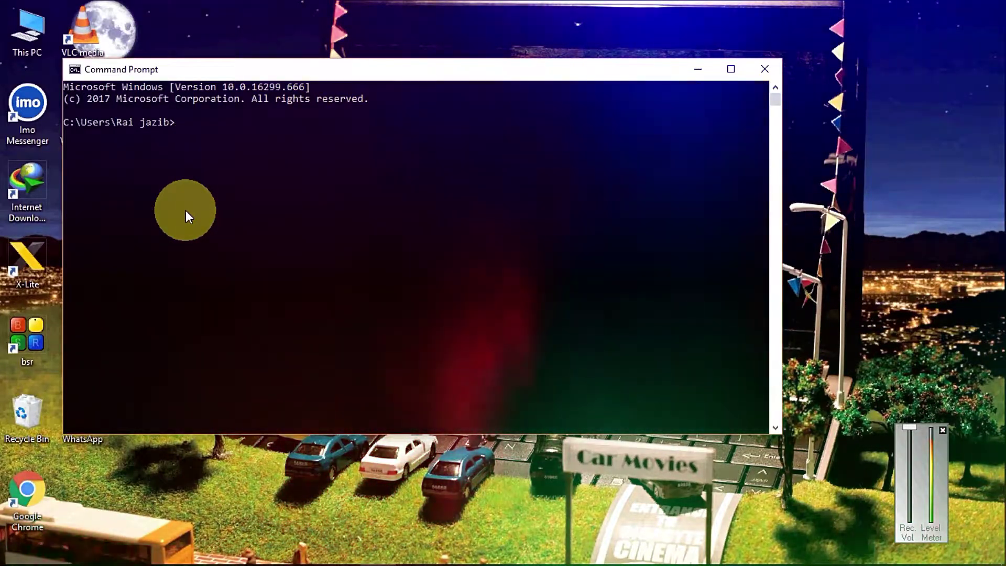
{"action": "type", "text": "ja"}
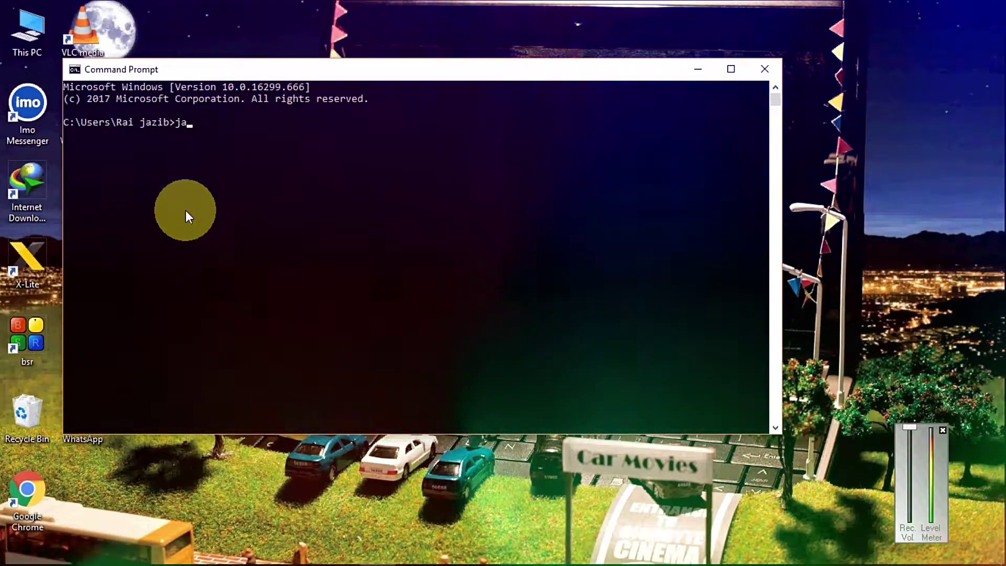
{"action": "type", "text": "va "}
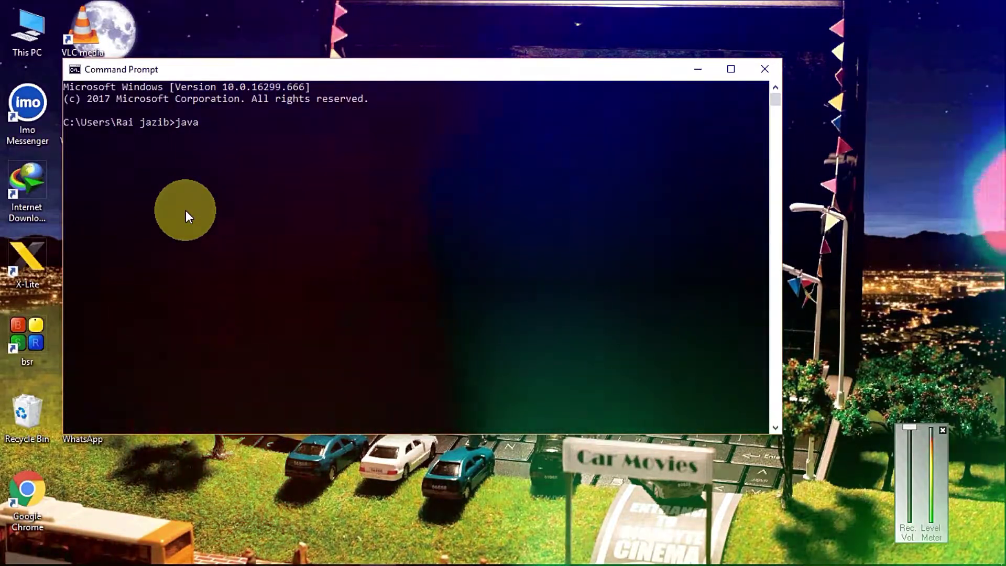
{"action": "type", "text": "-version"}
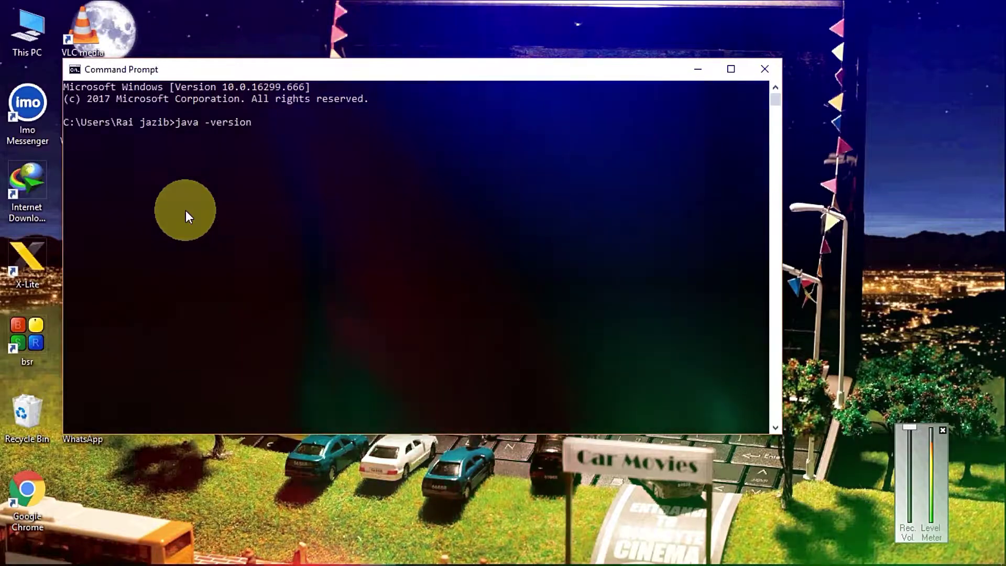
{"action": "key", "text": "Return"}
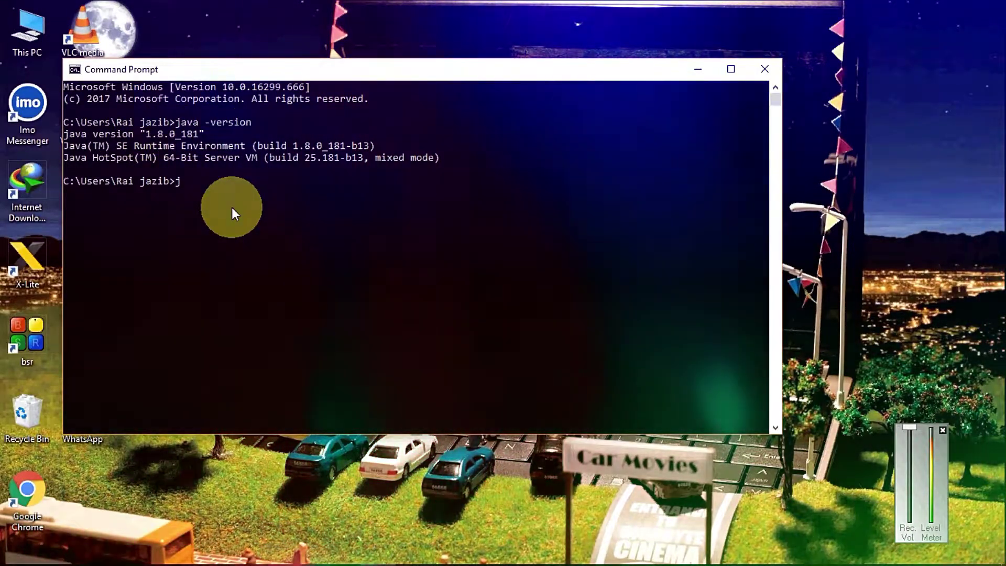
Run the java command and the made-up command ghhh for comparison, and exit the Command Prompt.
{"action": "type", "text": "java"}
{"action": "key", "text": "Return"}
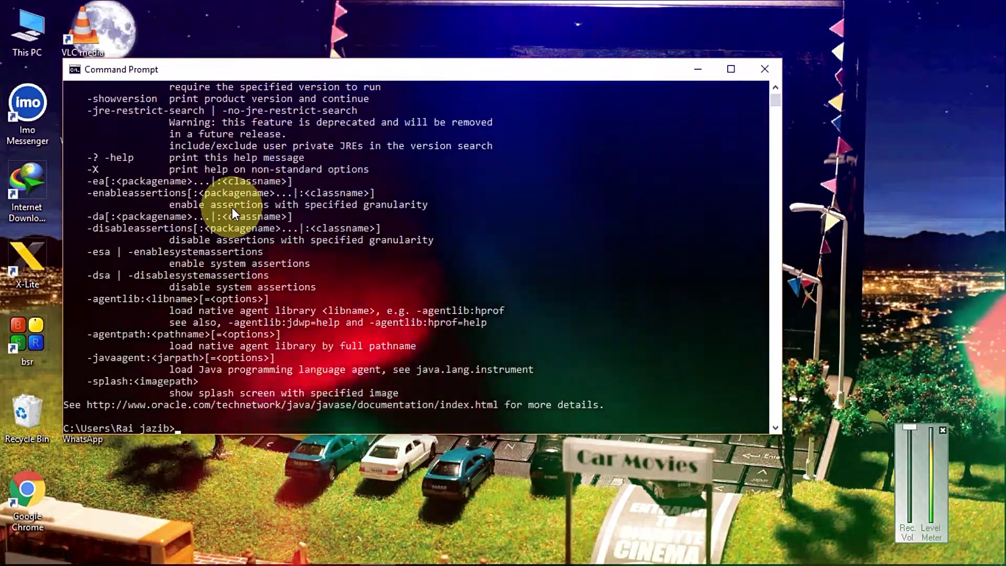
{"action": "type", "text": "ghhh"}
{"action": "key", "text": "Return"}
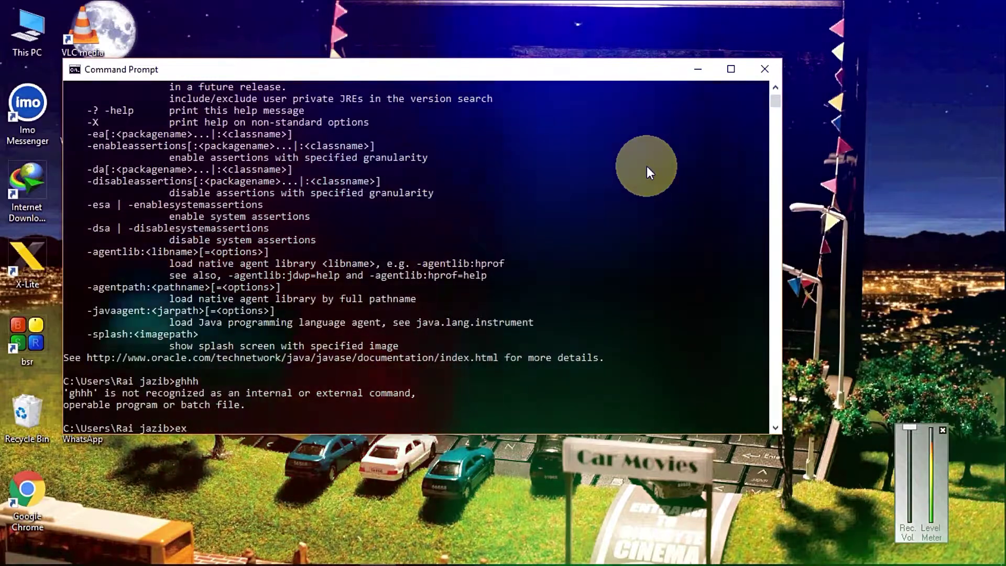
{"action": "type", "text": "exit"}
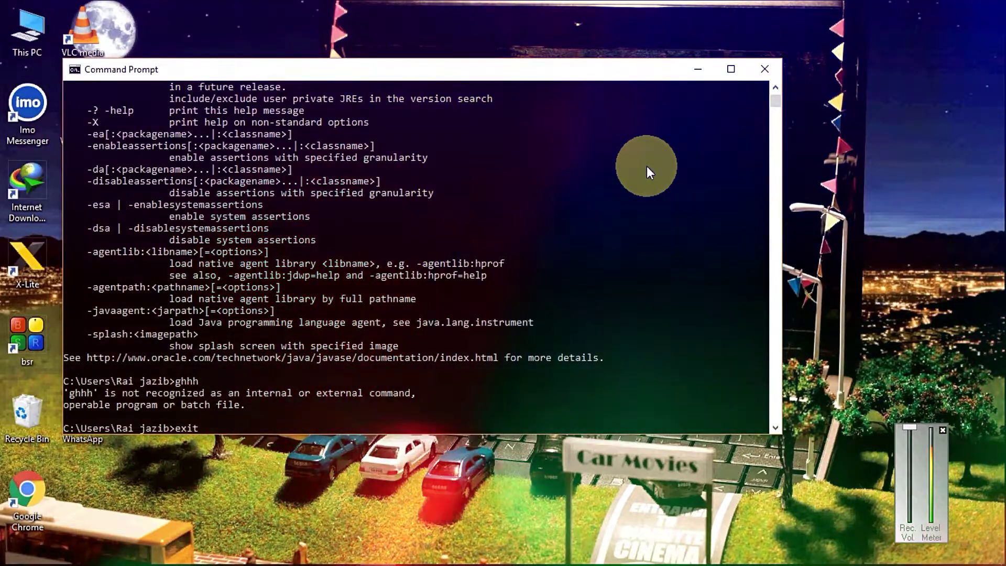
{"action": "key", "text": "Return"}
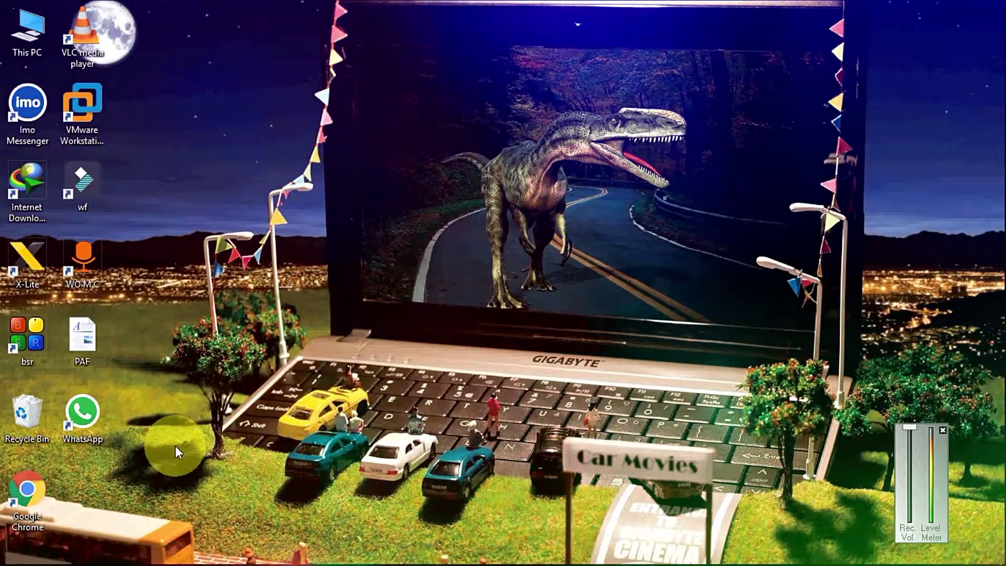
Search Windows for weka and launch the Weka 3.8 desktop app.
{"action": "mouse_move", "coordinate": [52, 555]}
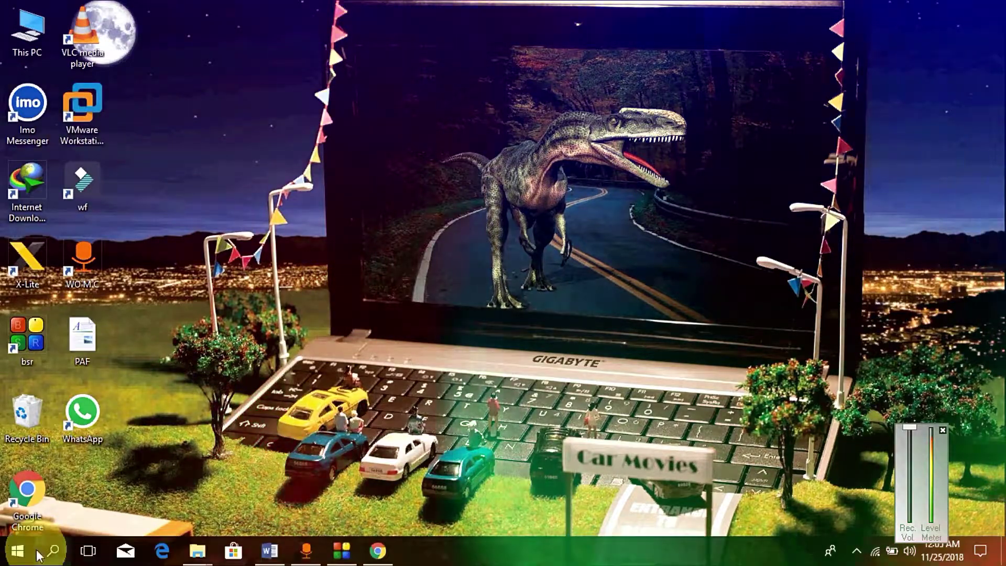
{"action": "left_click", "coordinate": [49, 551]}
{"action": "type", "text": "we"}
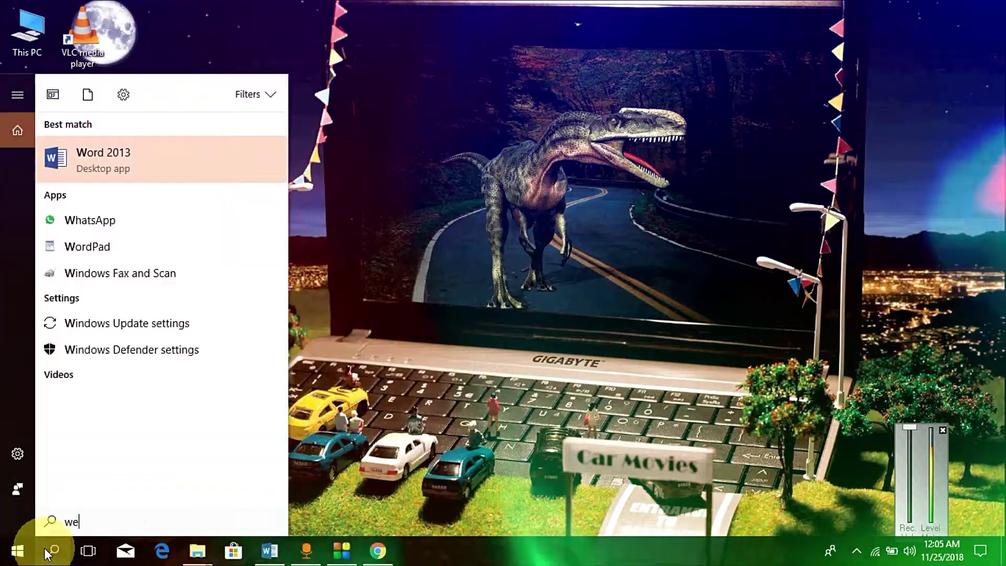
{"action": "key", "text": "BackSpace"}
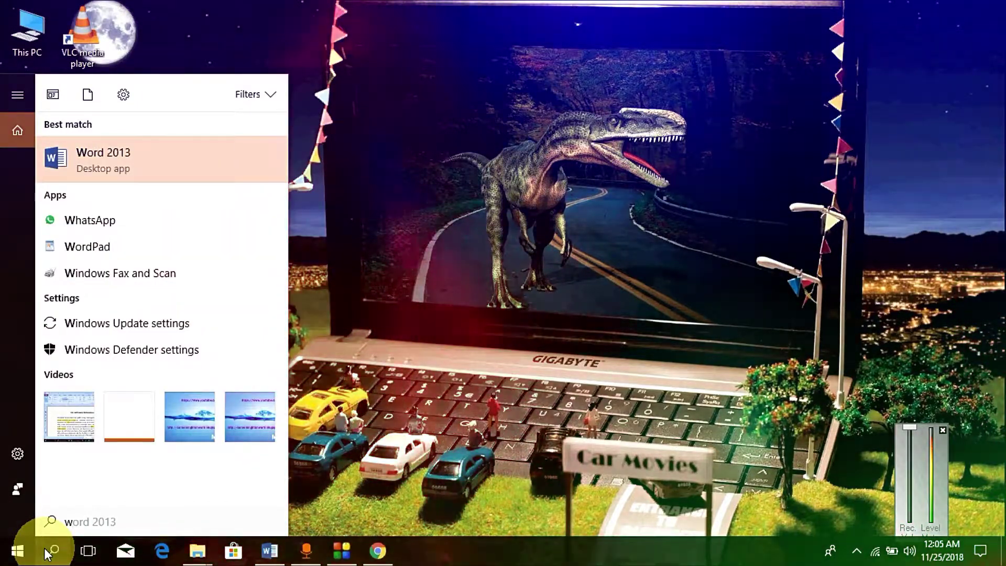
{"action": "type", "text": "eka"}
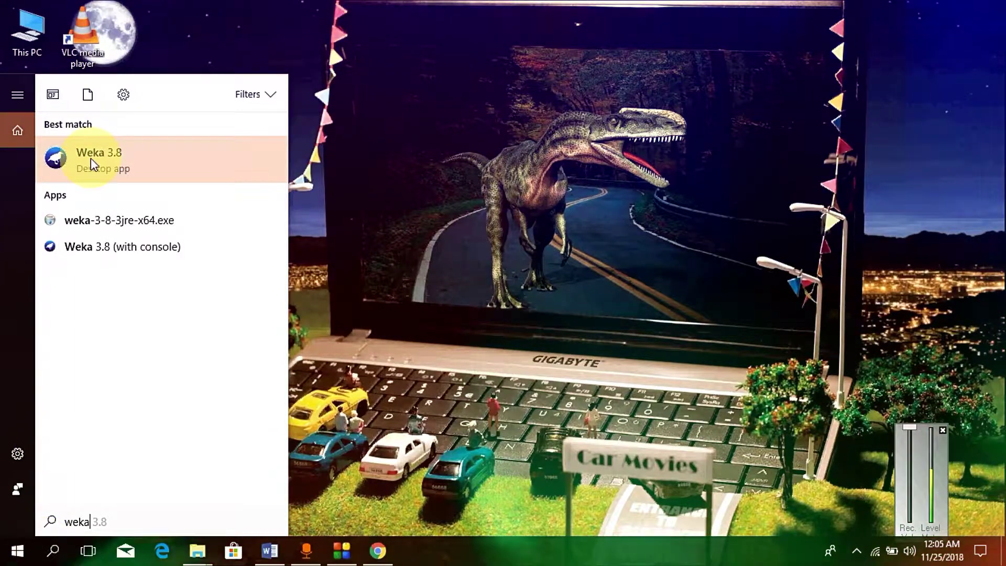
{"action": "left_click", "coordinate": [134, 165]}
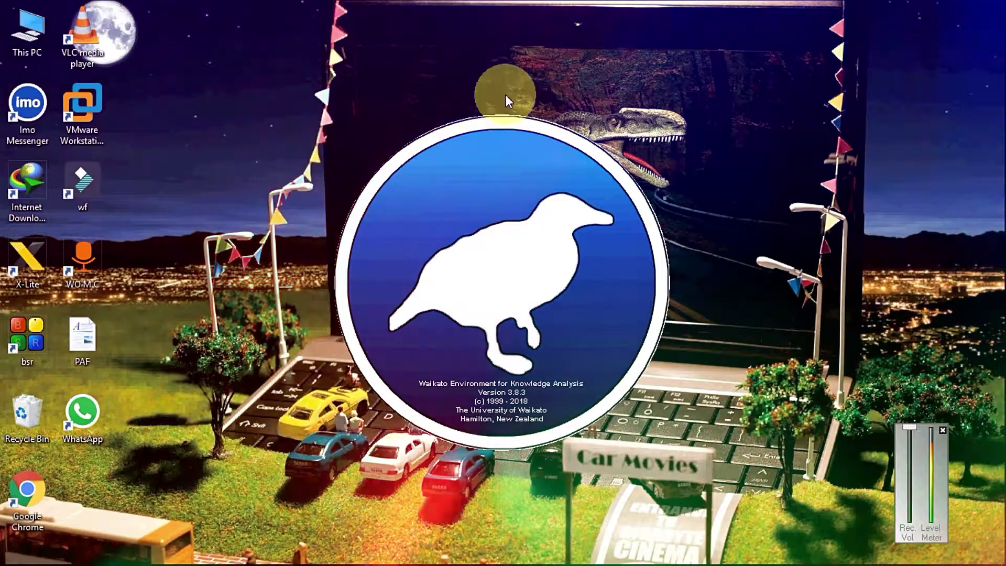
Dismiss the package manager notices and close the duplicate Weka GUI Chooser, keeping one chooser window open in front.
{"action": "mouse_move", "coordinate": [626, 561]}
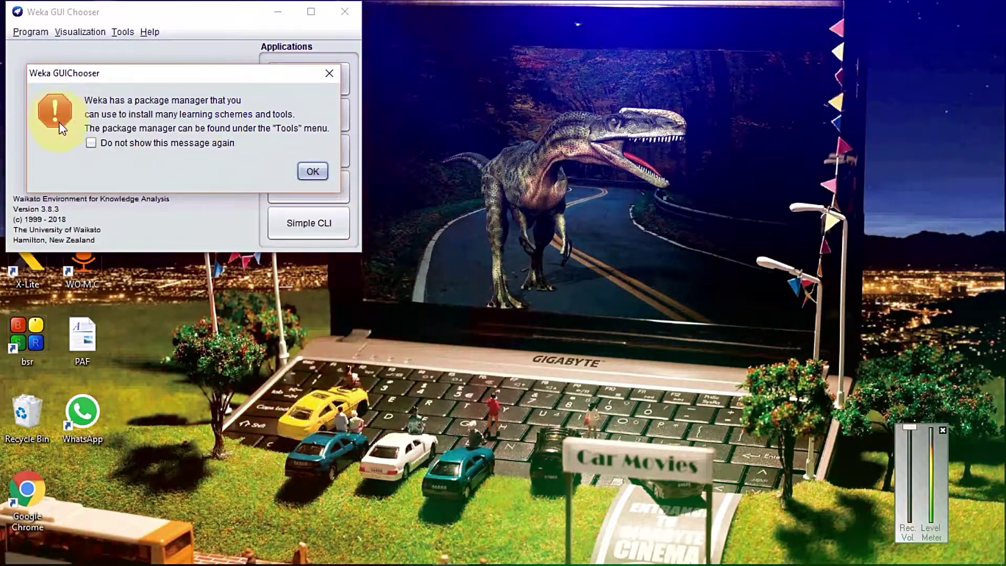
{"action": "left_click", "coordinate": [313, 172]}
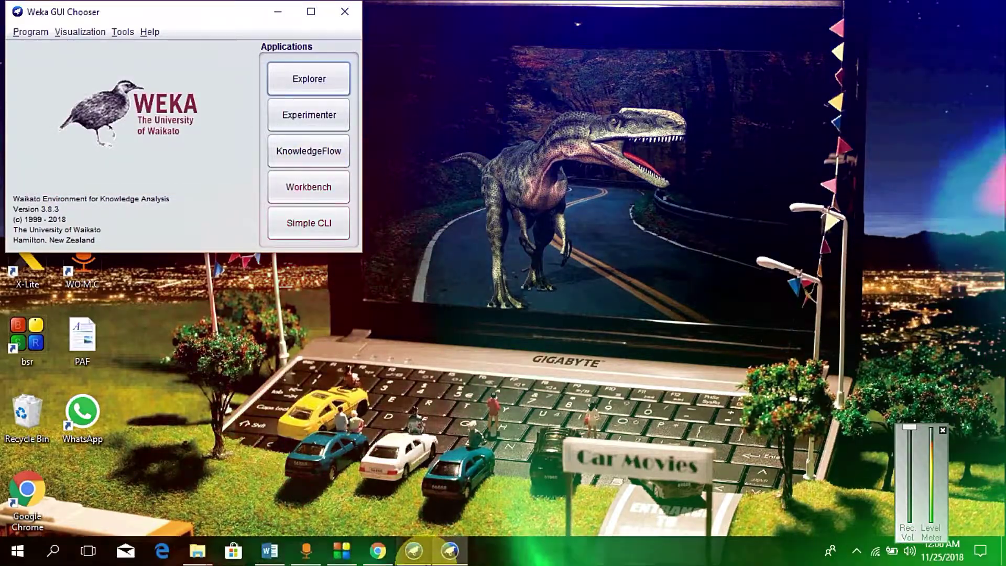
{"action": "left_click", "coordinate": [446, 556]}
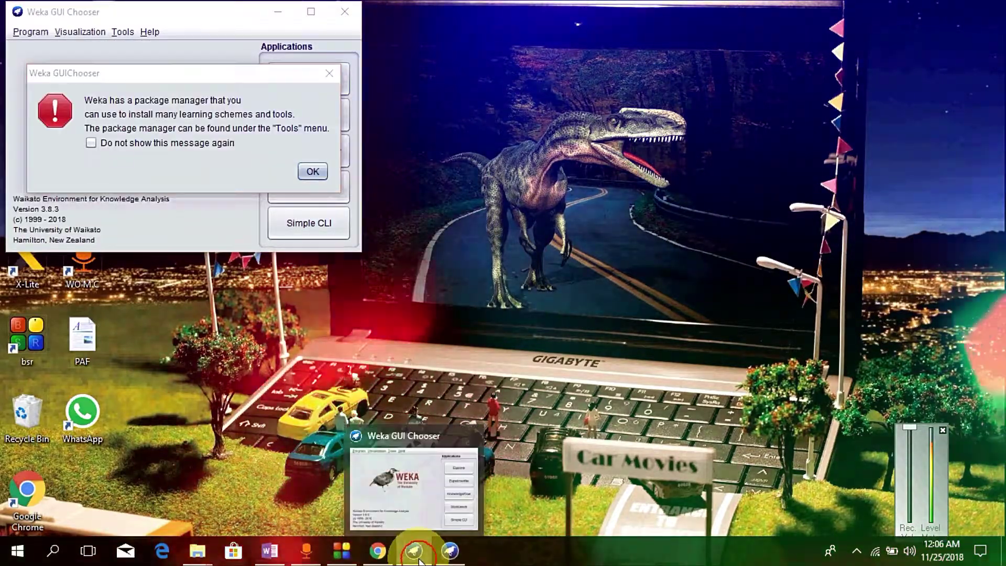
{"action": "left_click", "coordinate": [329, 74]}
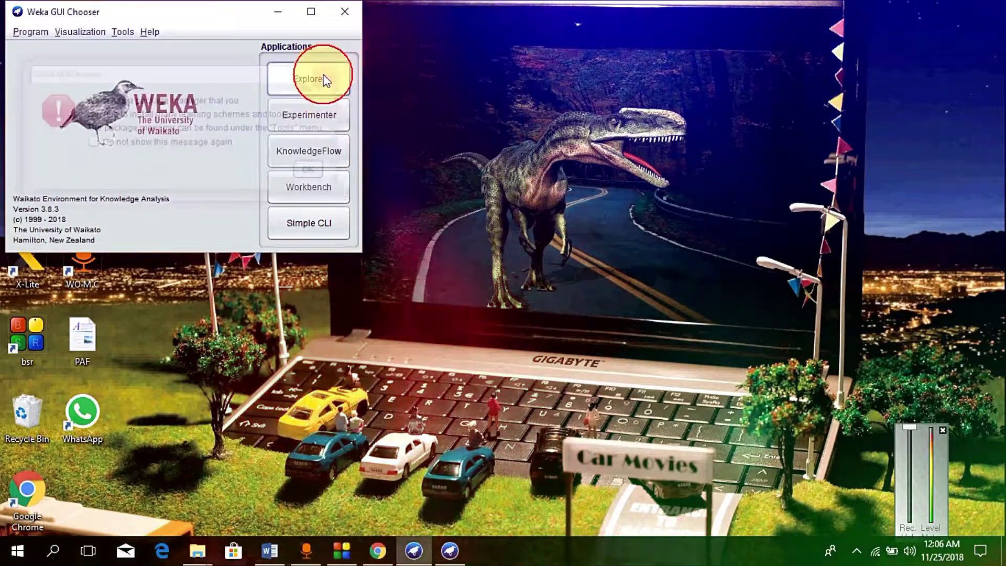
{"action": "left_click", "coordinate": [346, 12]}
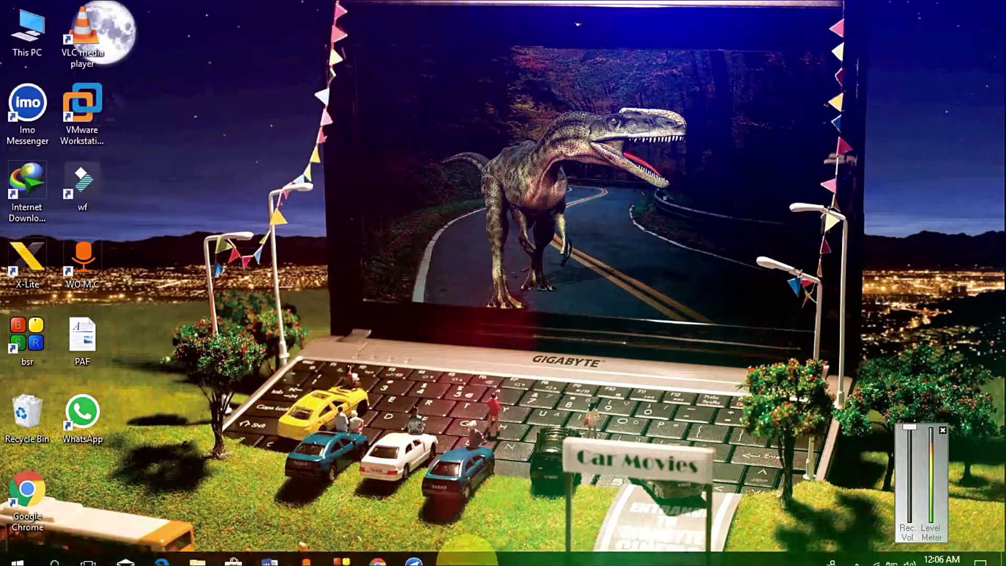
{"action": "left_click", "coordinate": [415, 550]}
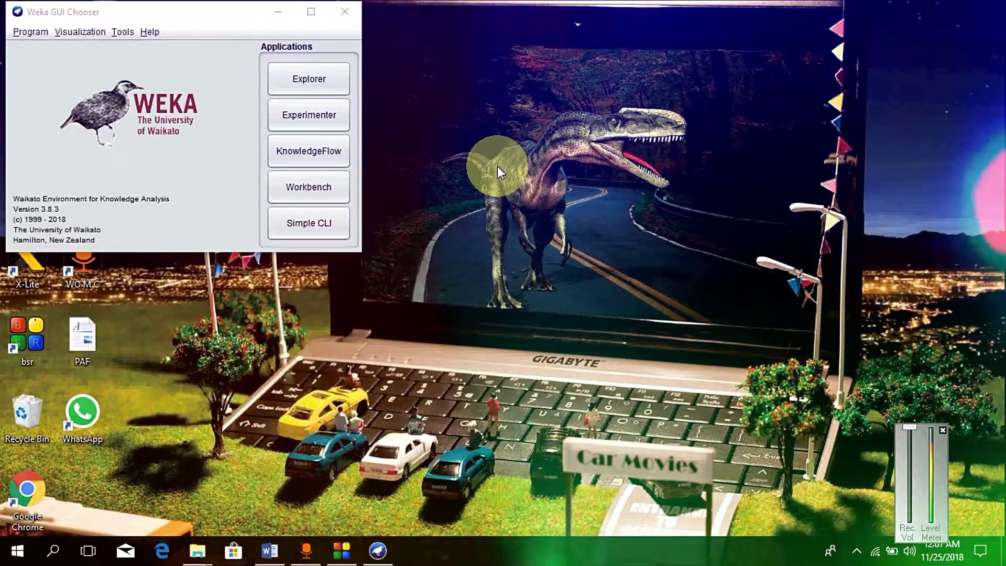
Open the Weka Explorer from the GUI Chooser, view it maximized, and minimize it.
{"action": "left_click", "coordinate": [316, 79]}
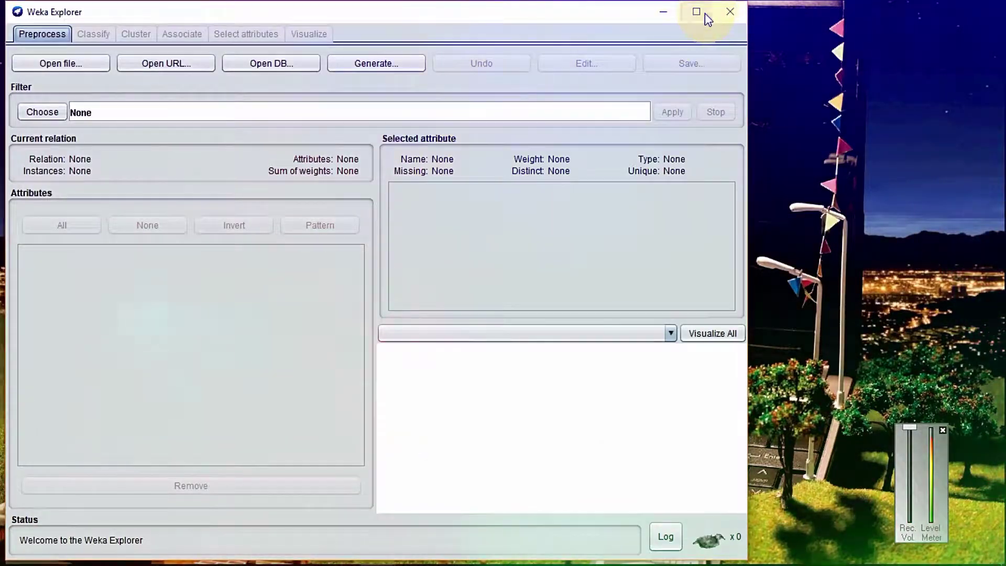
{"action": "left_click", "coordinate": [705, 14]}
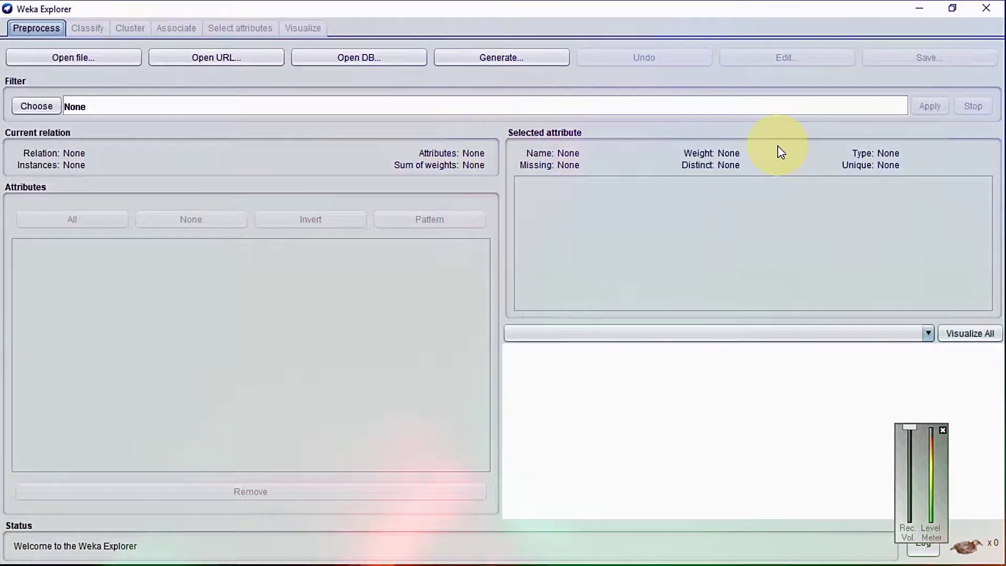
{"action": "left_click", "coordinate": [915, 7]}
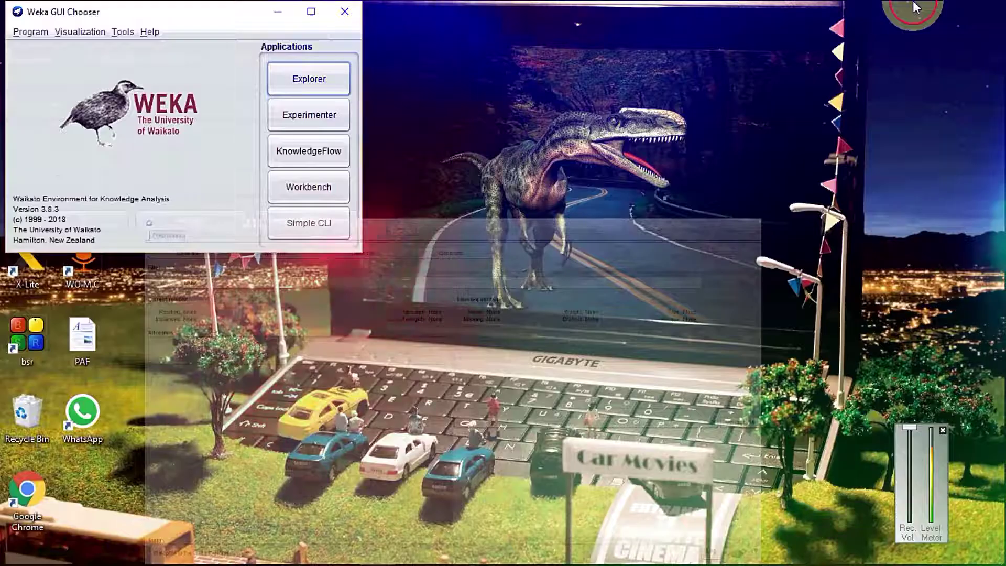
Show the desktop and open the Weka-3-8 installation folder in Program Files on Local Disk (C:).
{"action": "key", "text": "super+d"}
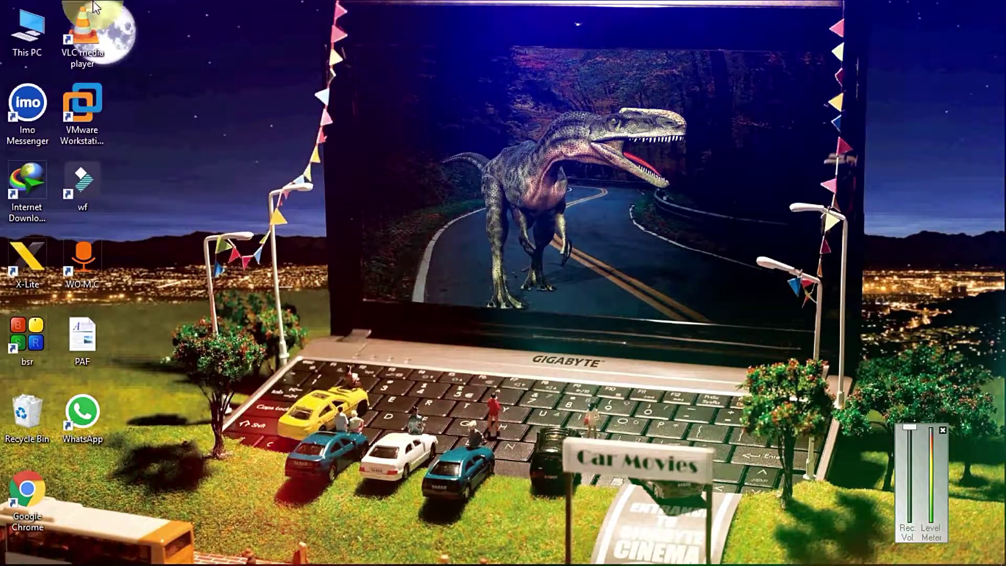
{"action": "double_click", "coordinate": [32, 33]}
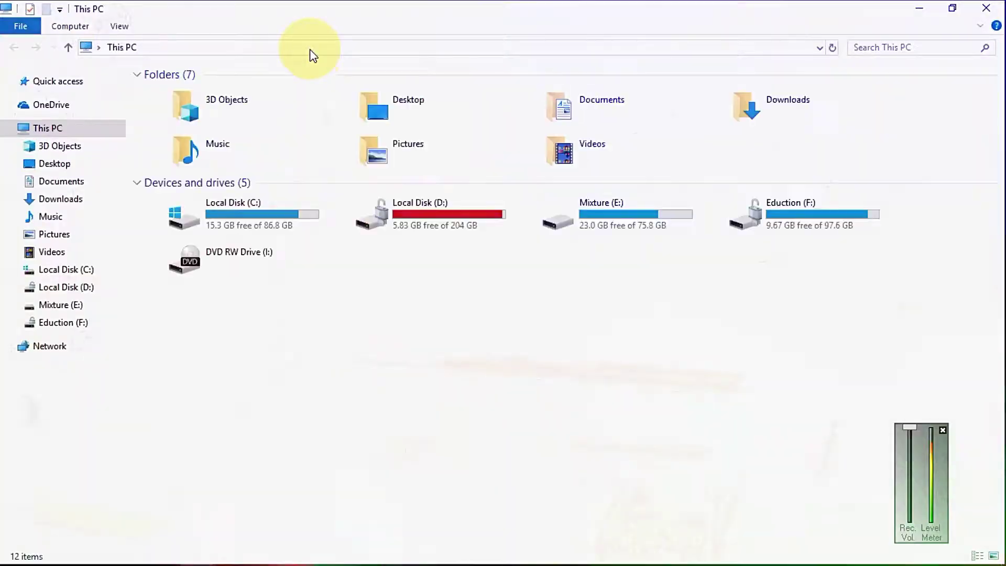
{"action": "double_click", "coordinate": [287, 220]}
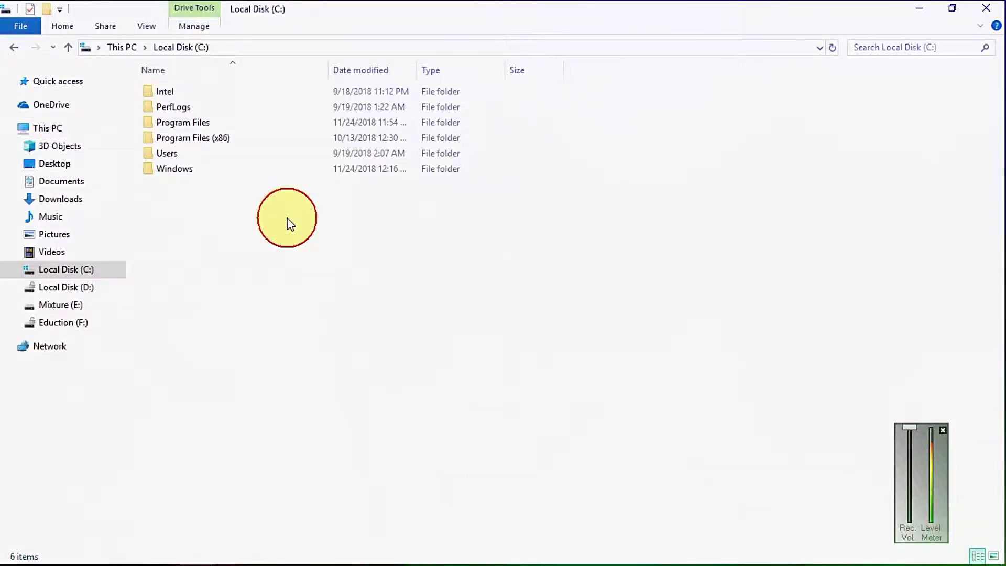
{"action": "double_click", "coordinate": [196, 126]}
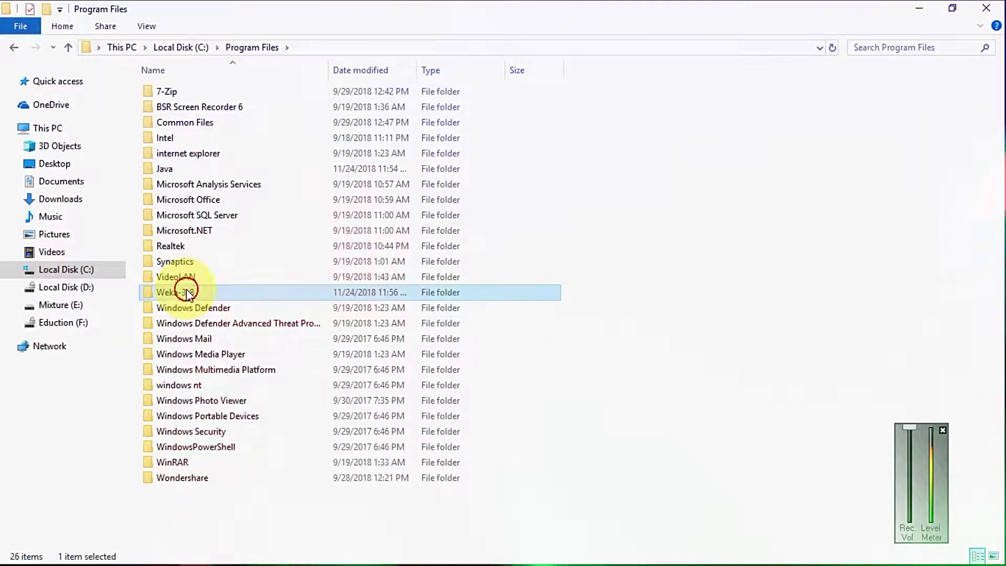
{"action": "double_click", "coordinate": [187, 292]}
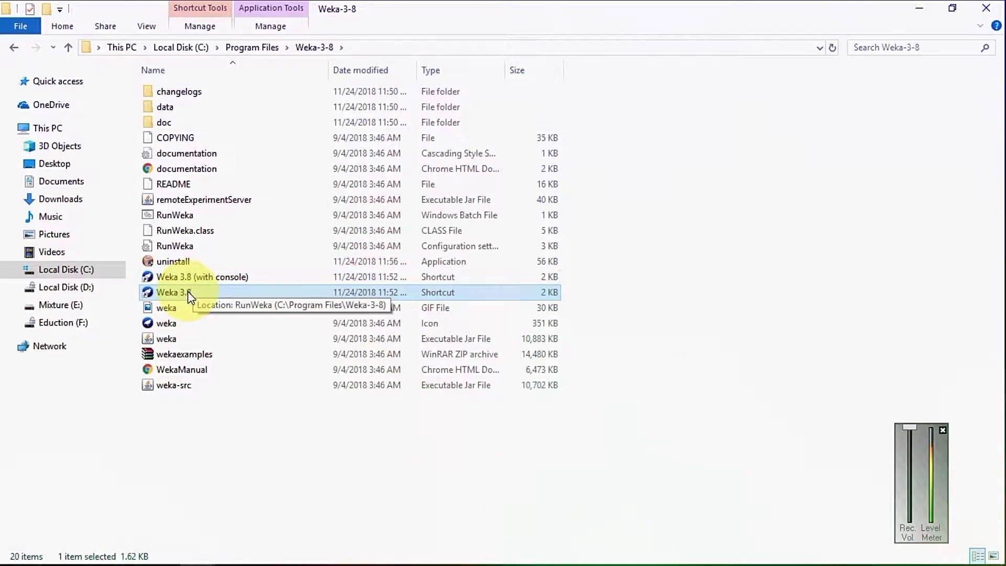
Copy the Weka 3.8 shortcut from the installation folder to the desktop and launch Weka from the copy.
{"action": "right_click", "coordinate": [188, 291]}
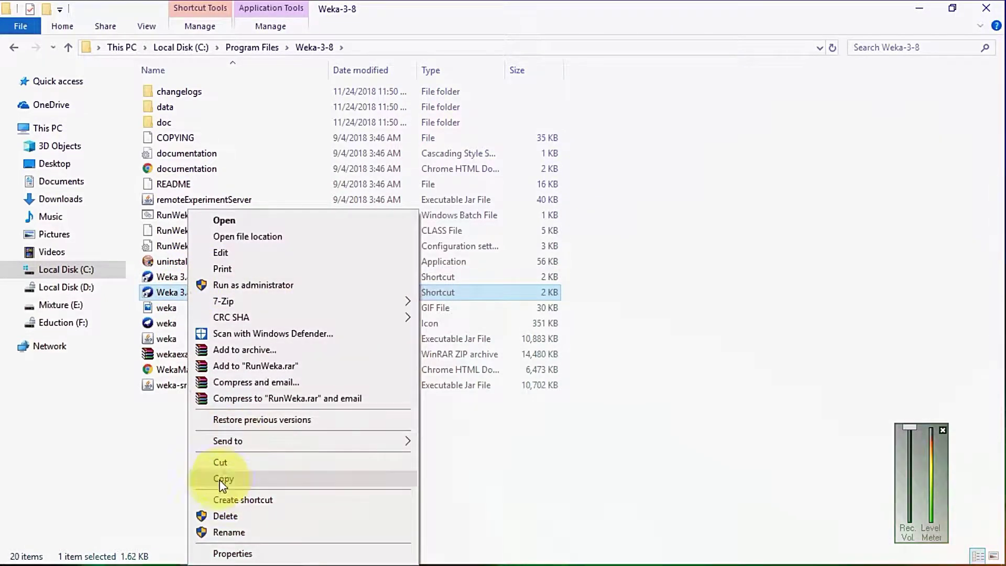
{"action": "left_click", "coordinate": [235, 476]}
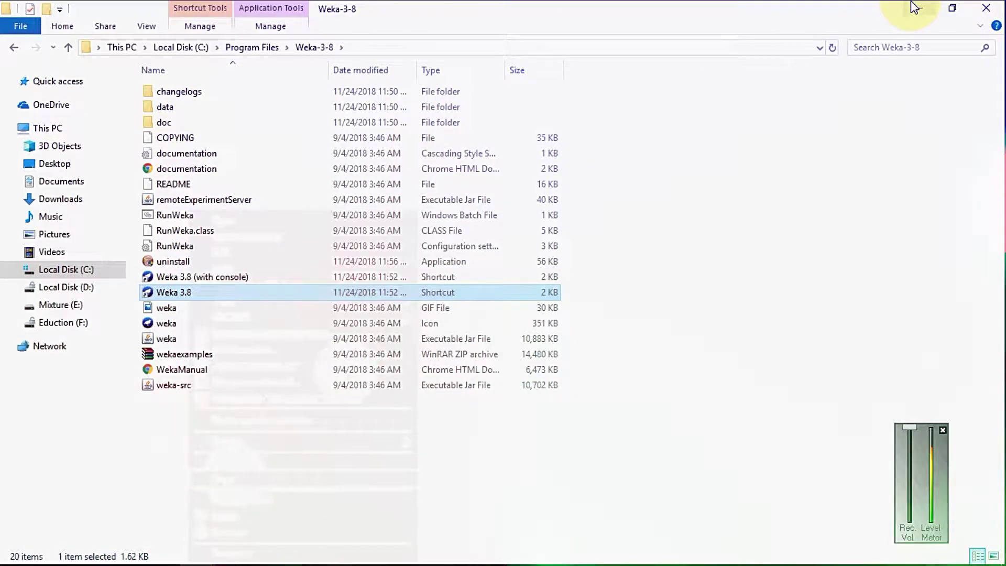
{"action": "left_click", "coordinate": [1001, 4]}
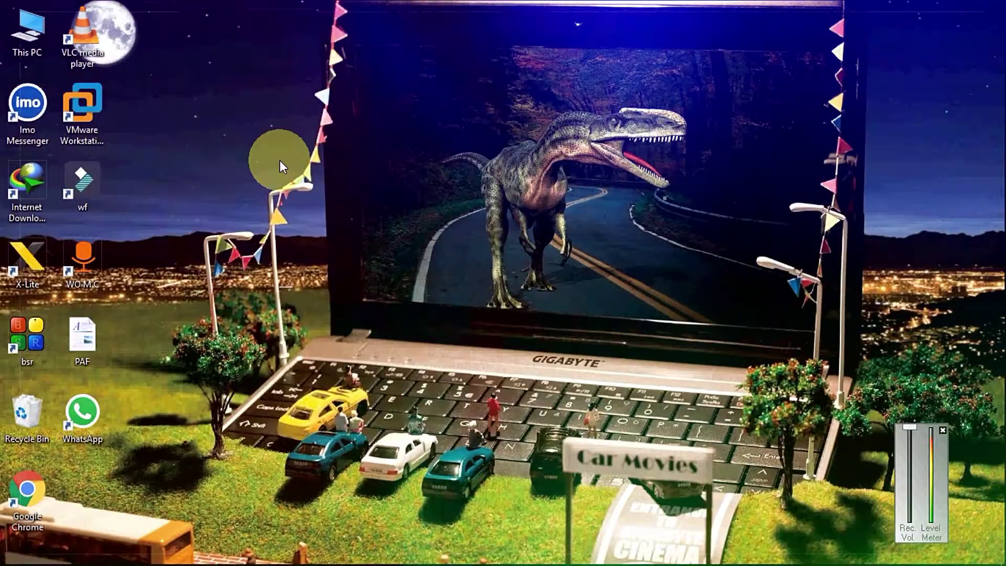
{"action": "right_click", "coordinate": [181, 206]}
{"action": "left_click", "coordinate": [237, 273]}
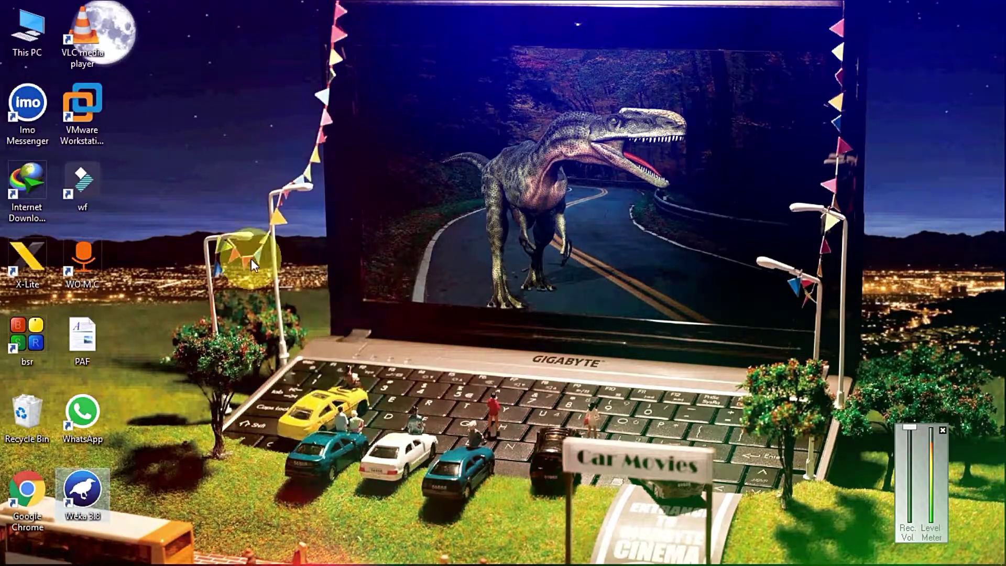
{"action": "double_click", "coordinate": [100, 478]}
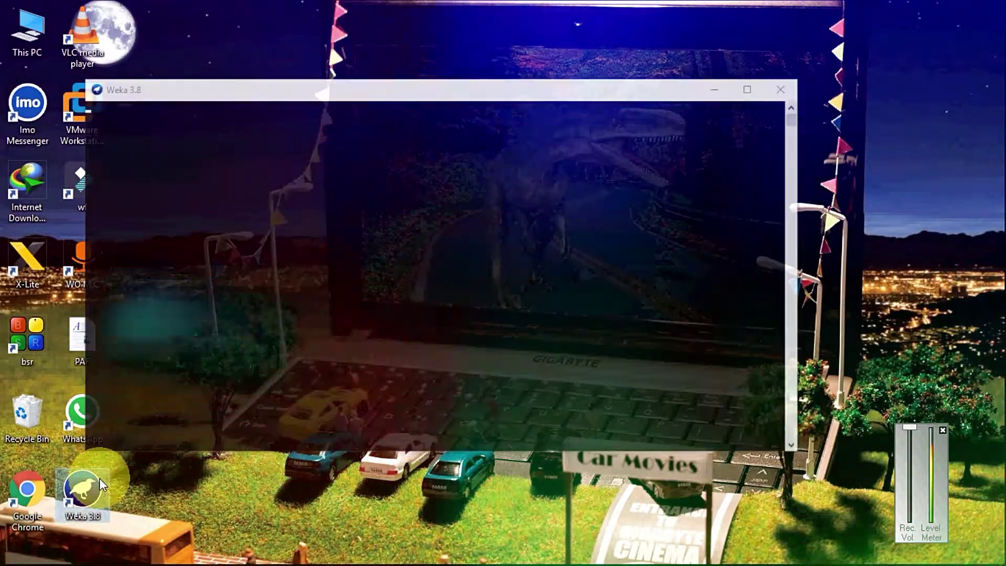